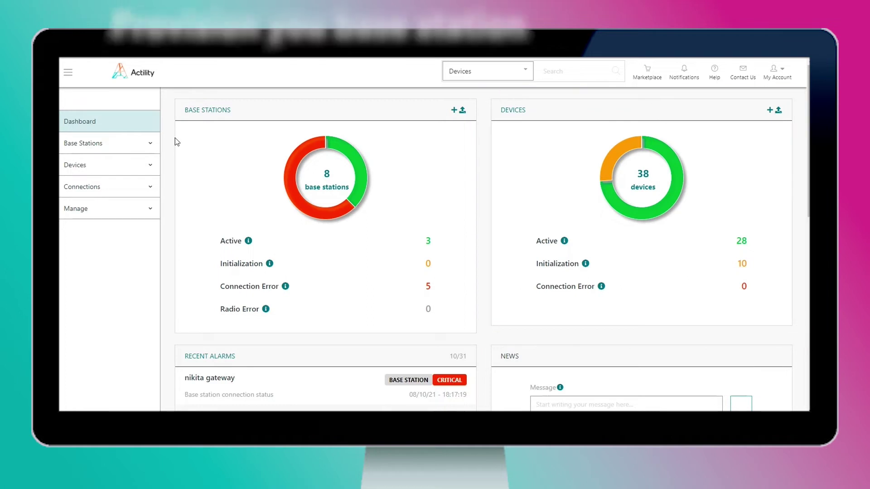
Start a new base station with manufacturer Cisco and model Macro V2.0 Standalone
left_click(153, 146)
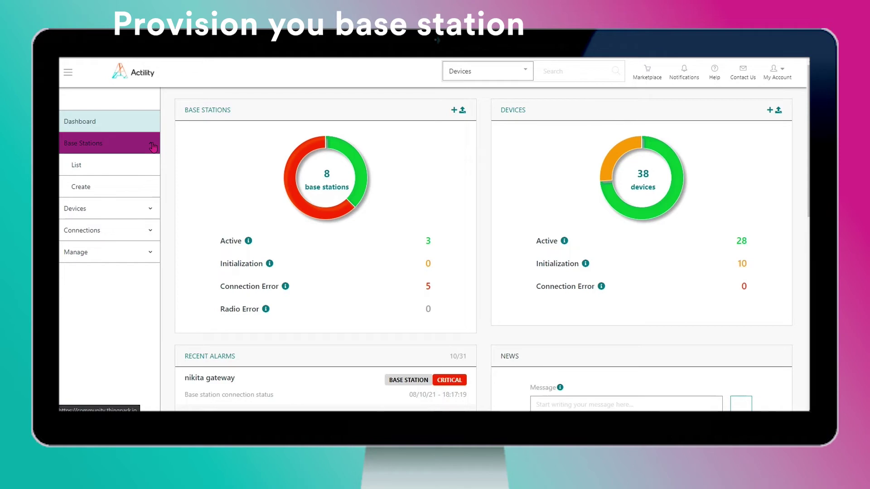
left_click(126, 189)
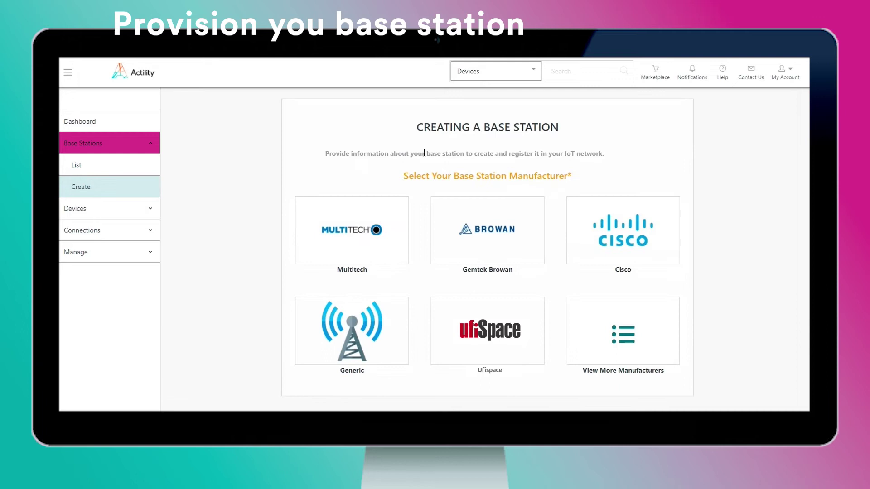
left_click(620, 329)
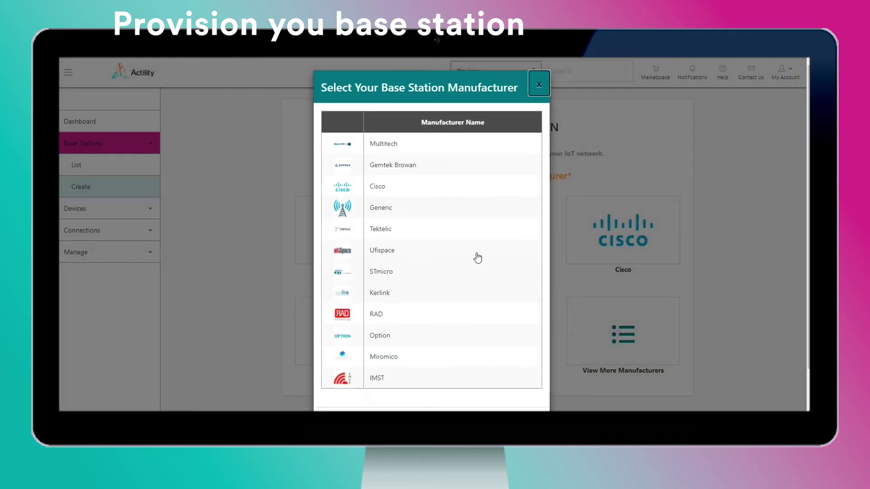
scroll(439, 257, "down", 2)
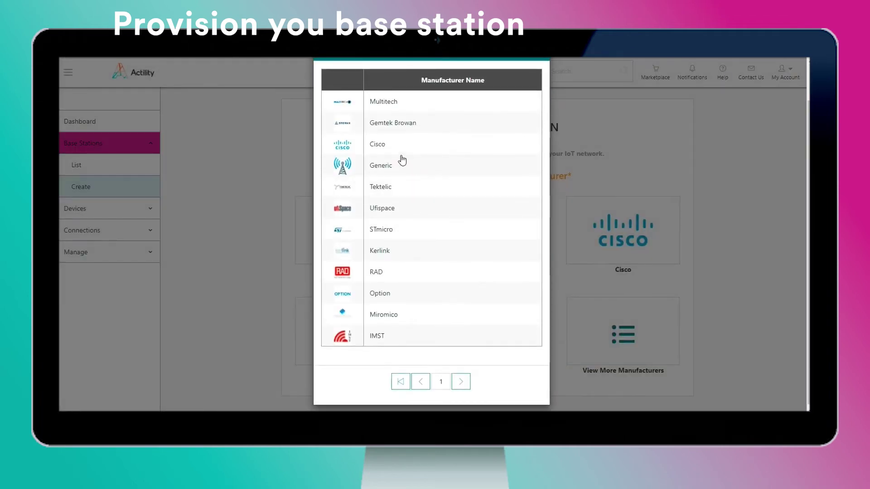
left_click(385, 148)
scroll(589, 204, "down", 3)
scroll(589, 203, "up", 1)
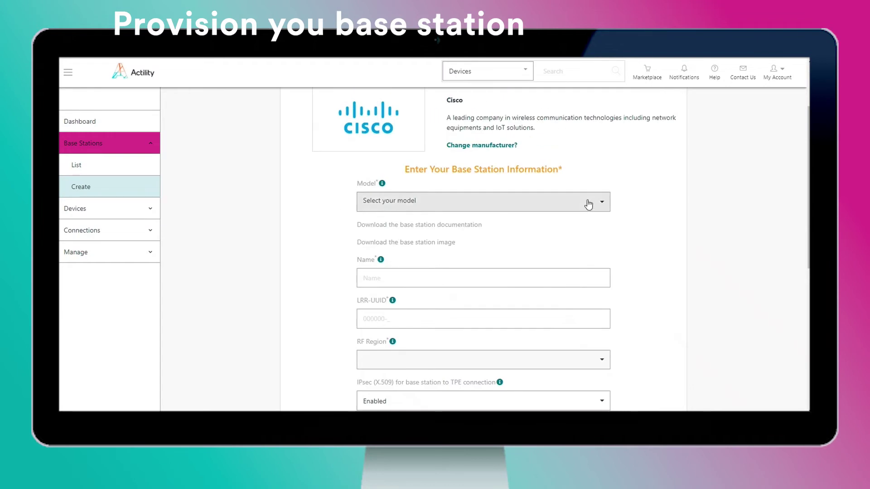
left_click(589, 201)
left_click(514, 219)
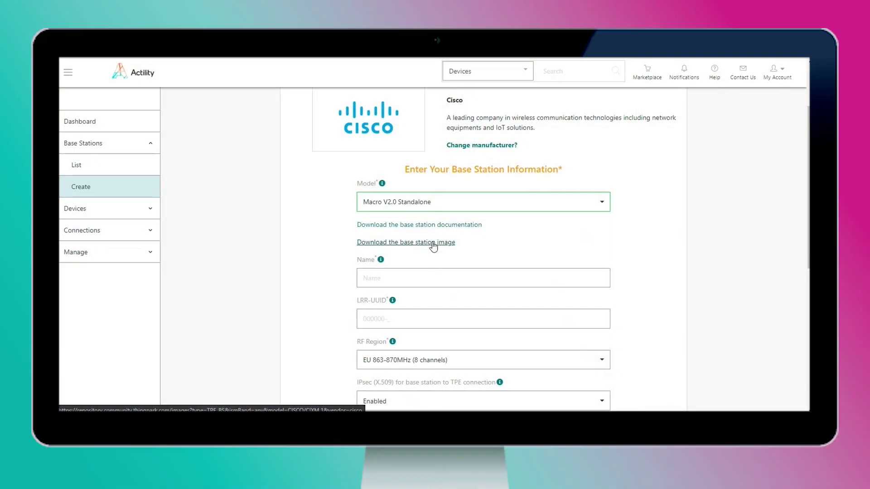
scroll(521, 228, "down", 3)
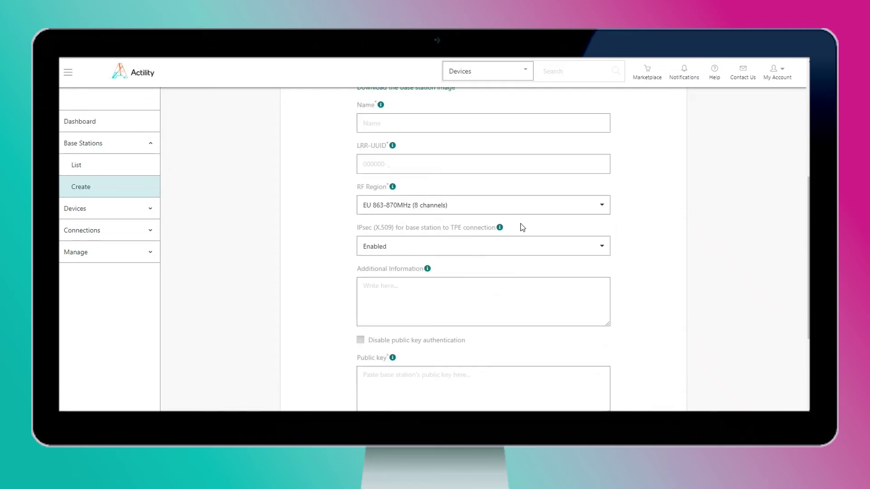
scroll(521, 228, "down", 5)
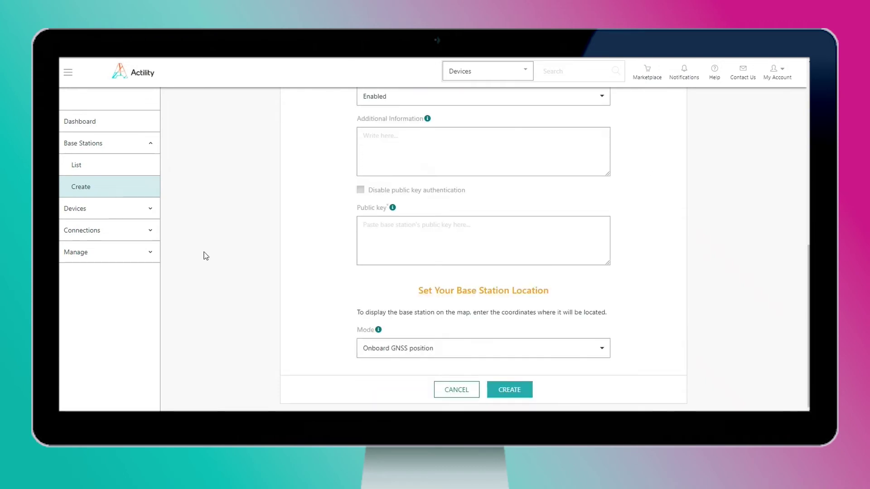
Start a new connection of type ThingPark X IoT Flow
left_click(130, 230)
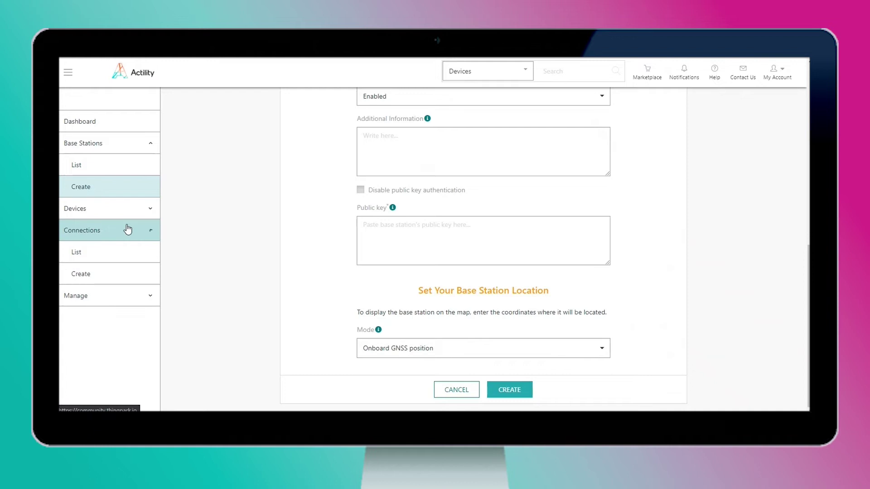
left_click(121, 273)
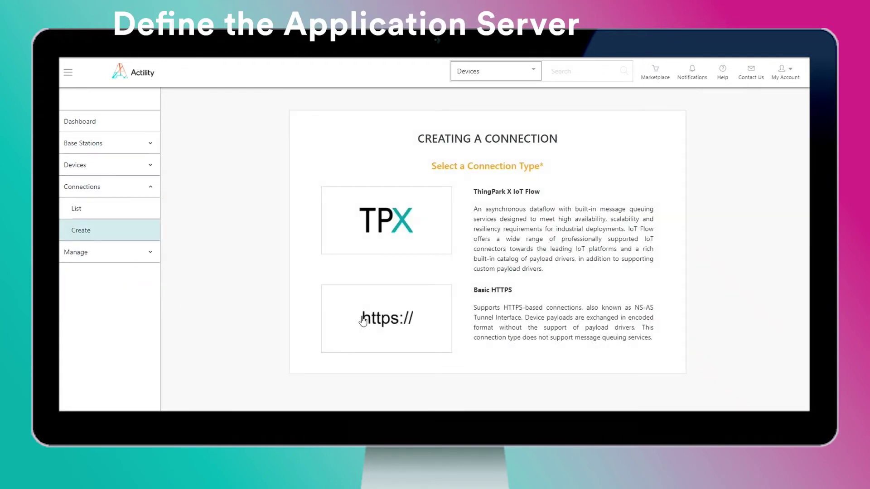
left_click(421, 327)
scroll(260, 303, "down", 3)
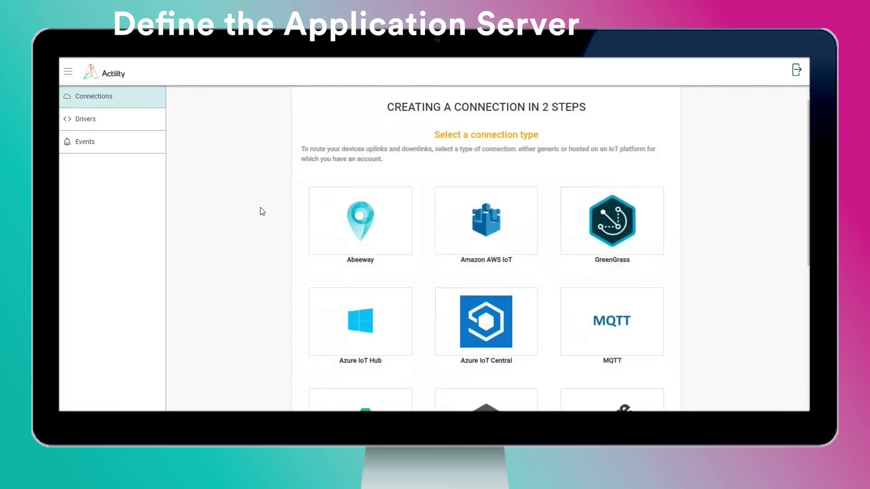
scroll(260, 212, "down", 3)
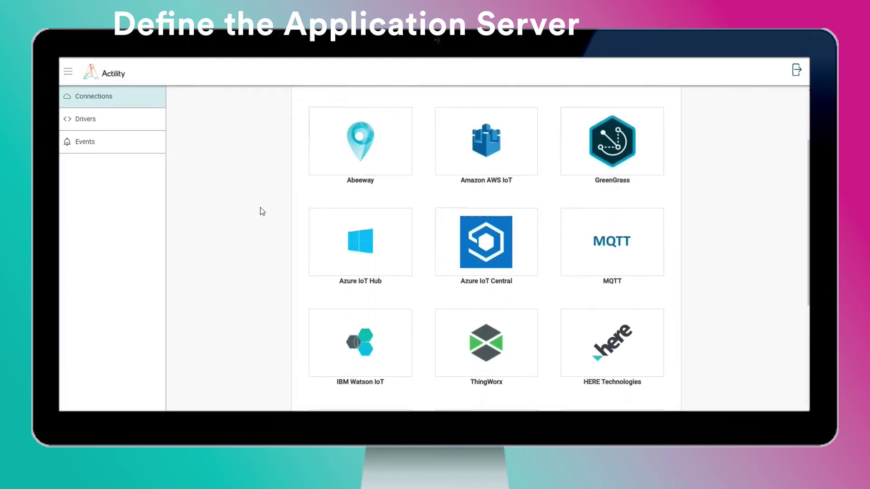
scroll(260, 211, "down", 2)
scroll(260, 208, "down", 2)
scroll(260, 206, "down", 1)
scroll(260, 207, "up", 1)
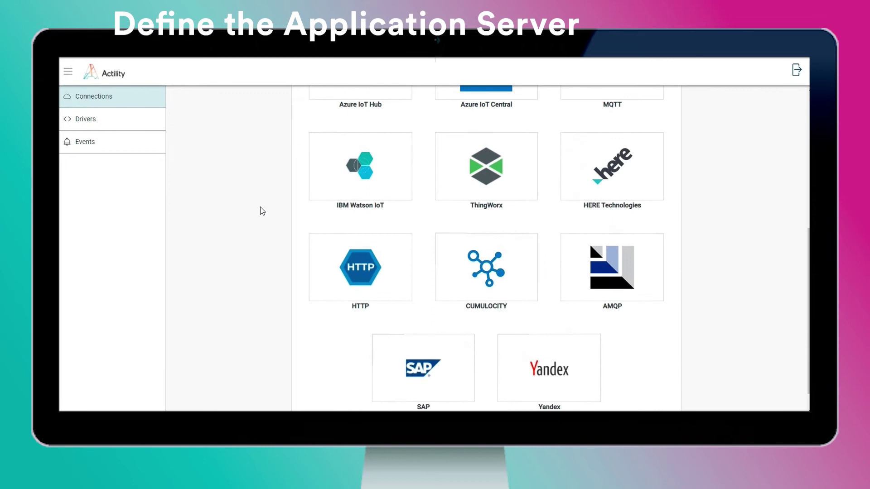
scroll(260, 207, "up", 2)
scroll(260, 211, "up", 1)
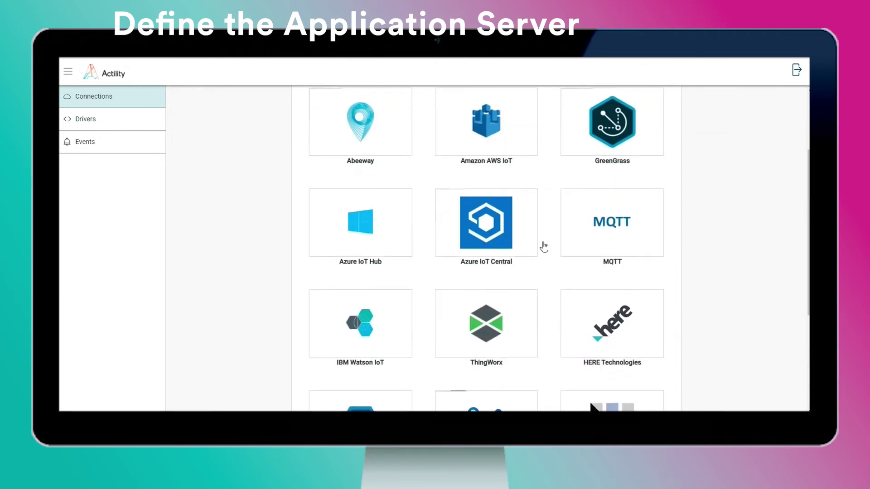
scroll(524, 155, "down", 2)
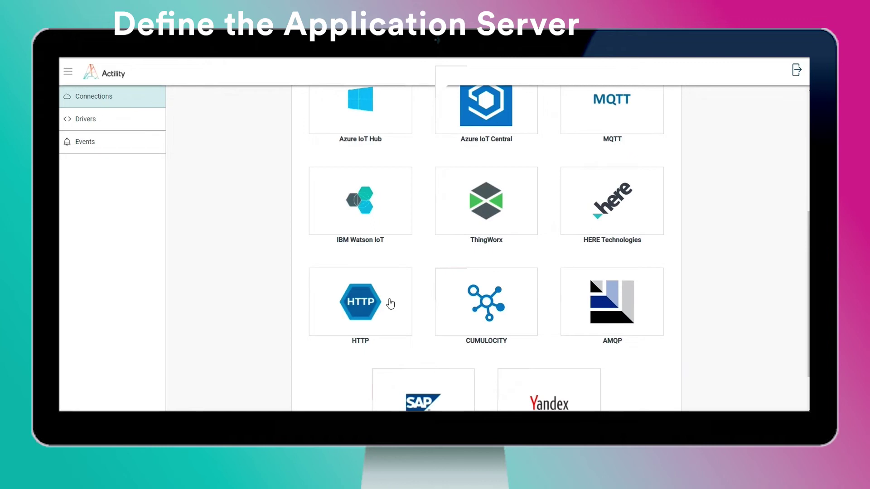
Choose the HTTP connector and browse the list of payload drivers
left_click(356, 298)
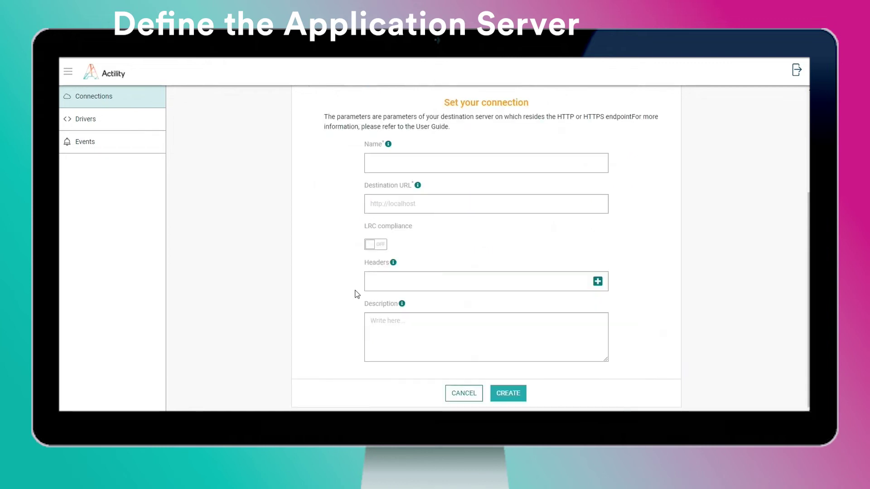
scroll(355, 294, "up", 1)
left_click_drag(355, 294, 623, 335)
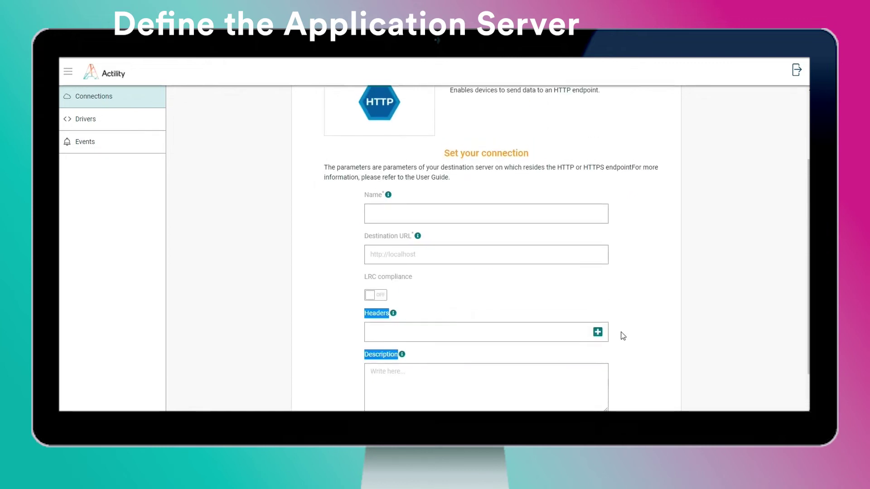
left_click(599, 301)
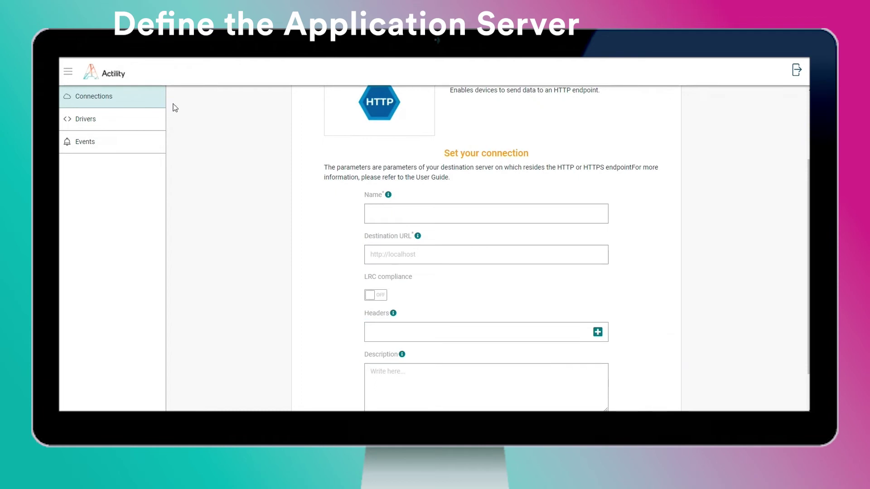
left_click(88, 120)
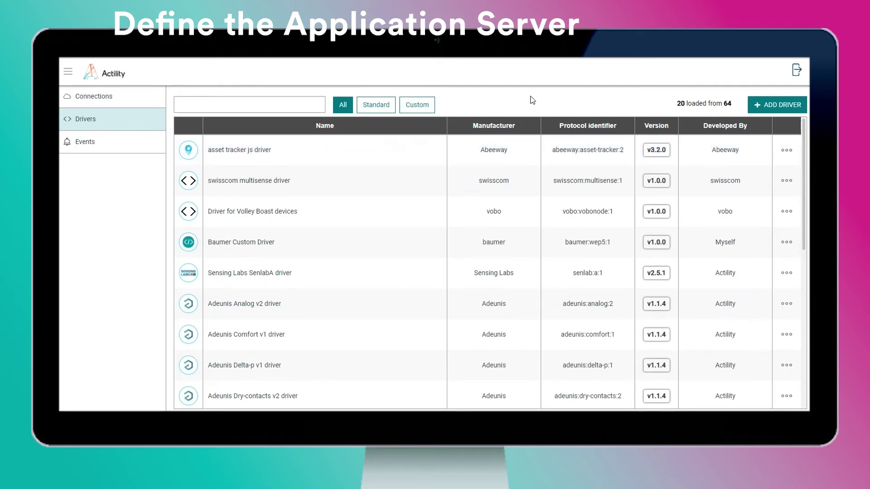
scroll(404, 218, "down", 5)
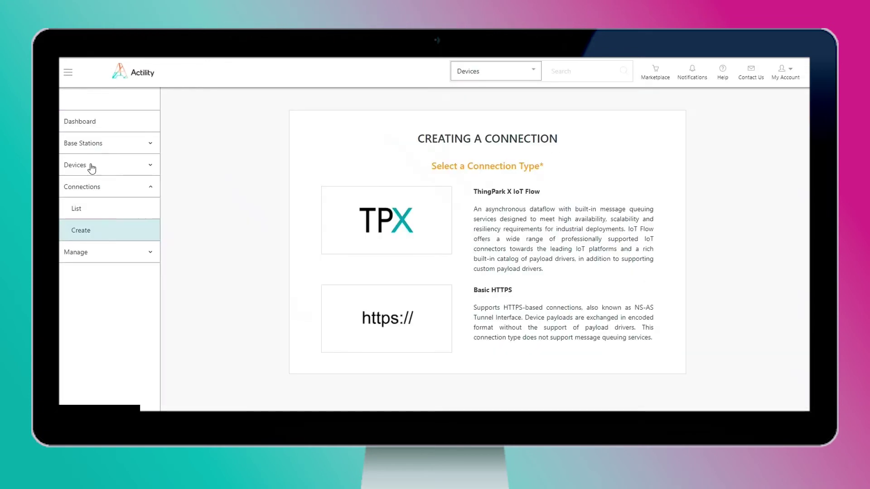
Start a new Abeeway Smart Badge eu868 device and associate it with the Tago N connection
left_click(89, 164)
left_click(100, 212)
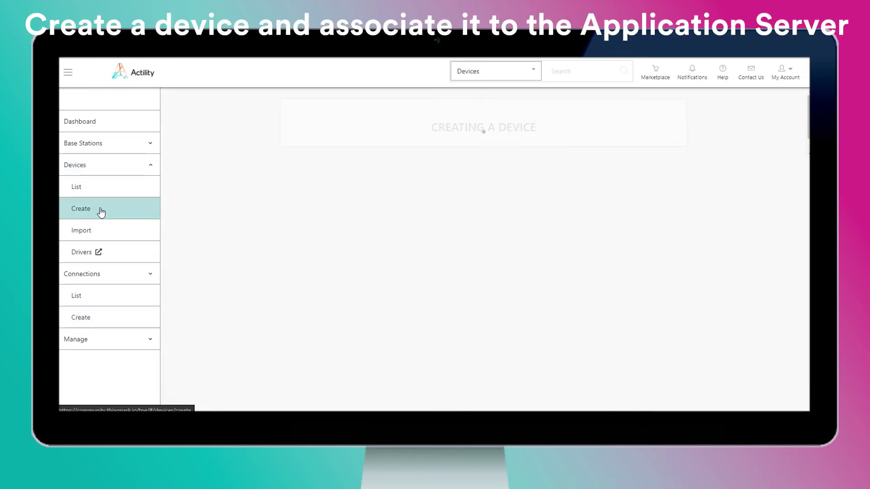
scroll(493, 251, "down", 1)
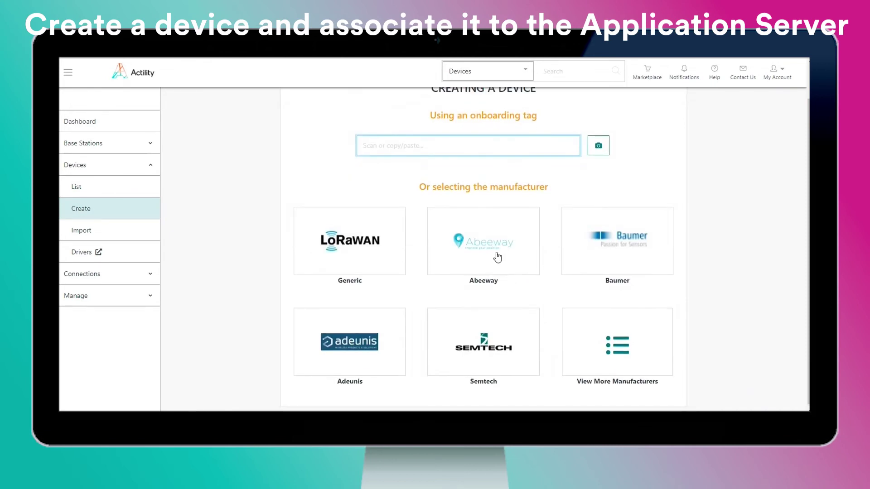
left_click(498, 257)
scroll(408, 225, "down", 3)
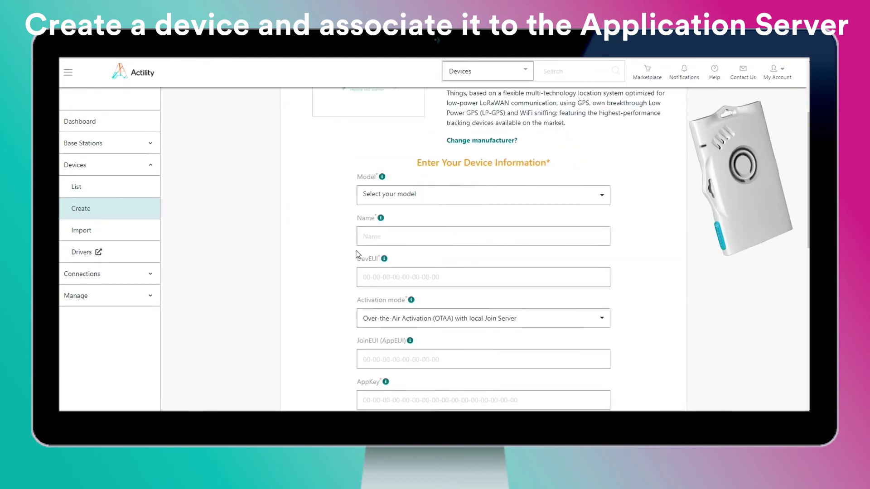
left_click(453, 185)
left_click(394, 229)
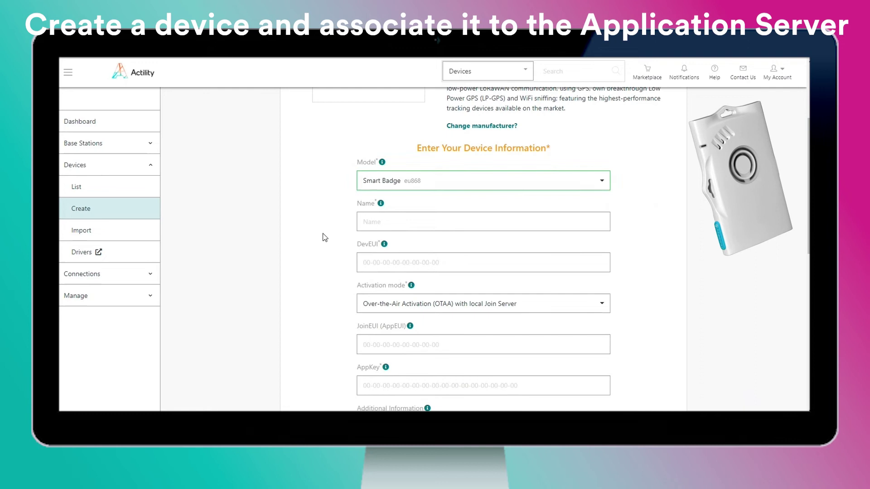
scroll(323, 238, "down", 2)
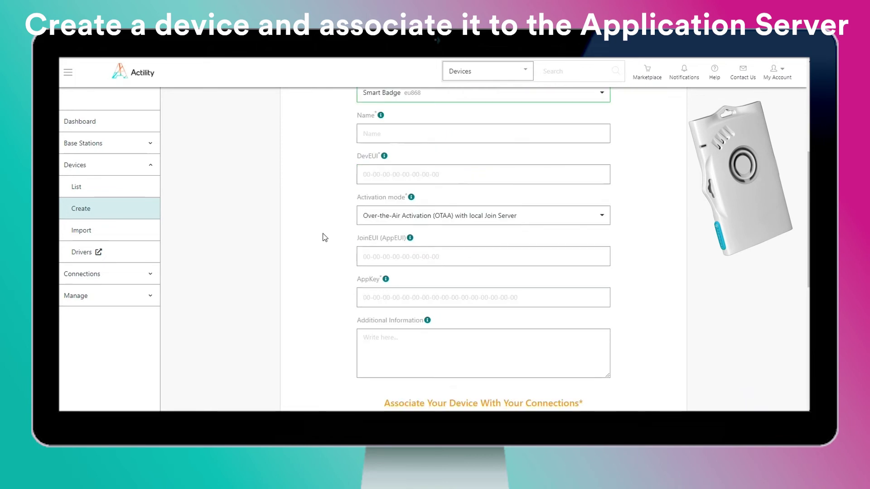
scroll(324, 231, "down", 1)
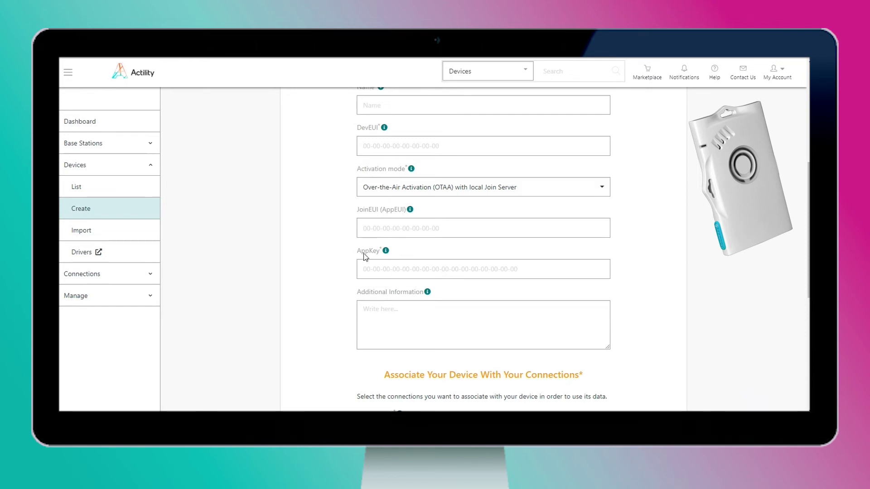
scroll(348, 252, "down", 2)
scroll(348, 252, "up", 1)
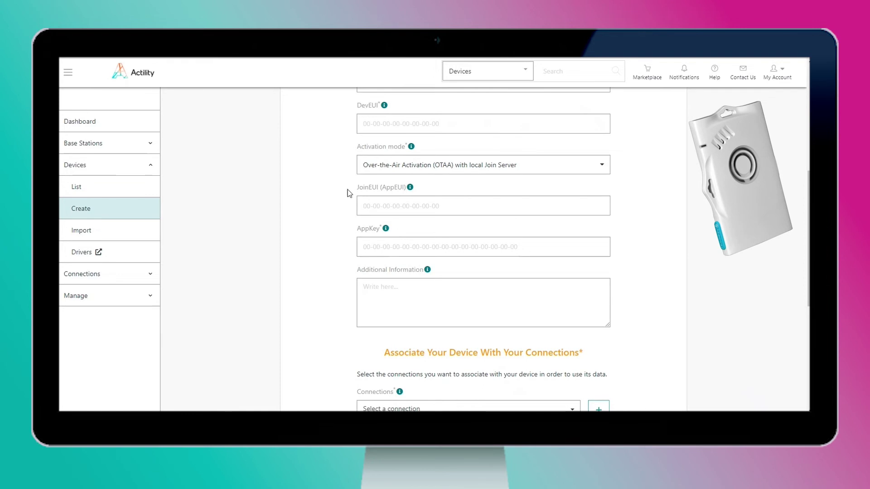
scroll(351, 241, "down", 2)
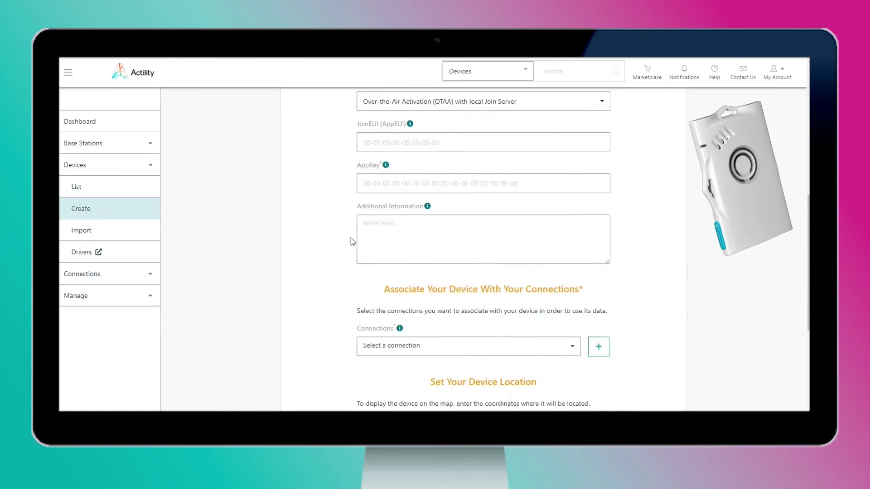
scroll(352, 242, "down", 3)
left_click(388, 243)
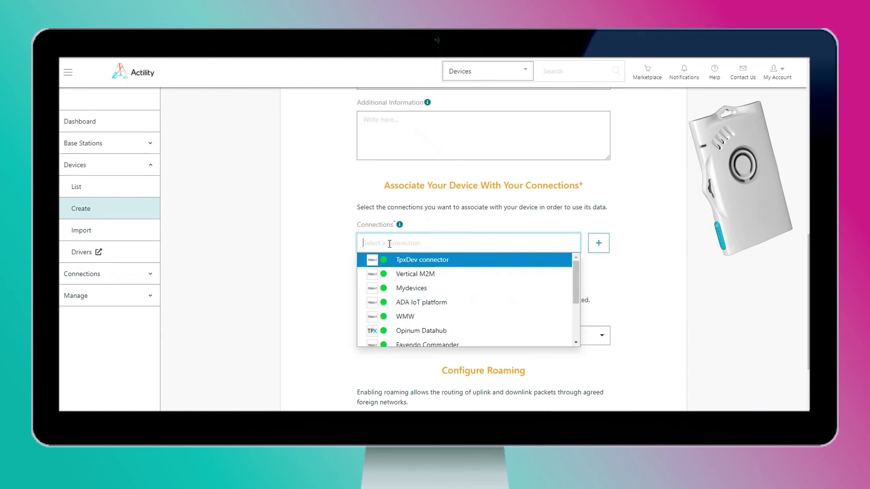
scroll(408, 315, "down", 2)
left_click(417, 307)
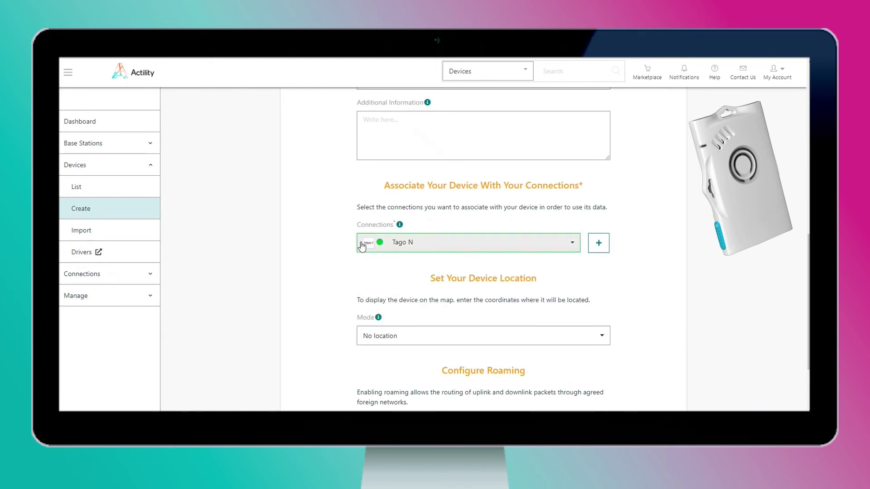
scroll(639, 263, "down", 3)
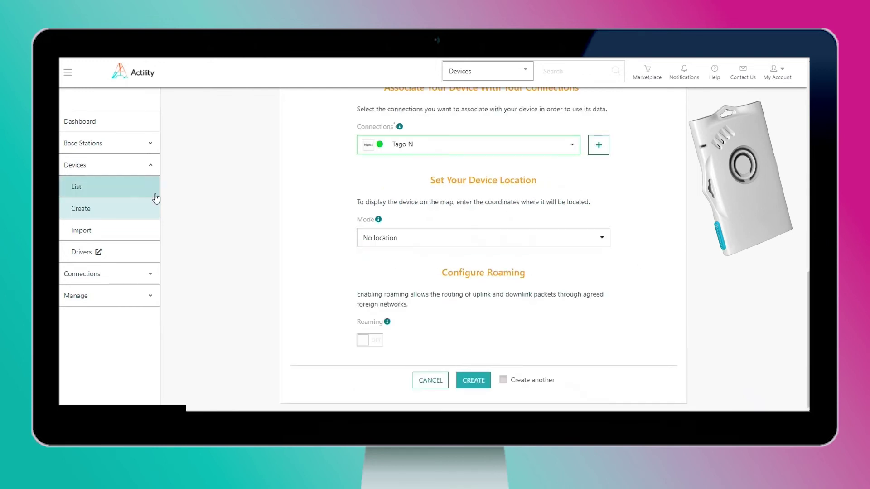
Review Adeunis Pulse's newest decoded packet and all its packets, then open the DX API - Admin docs
left_click(121, 188)
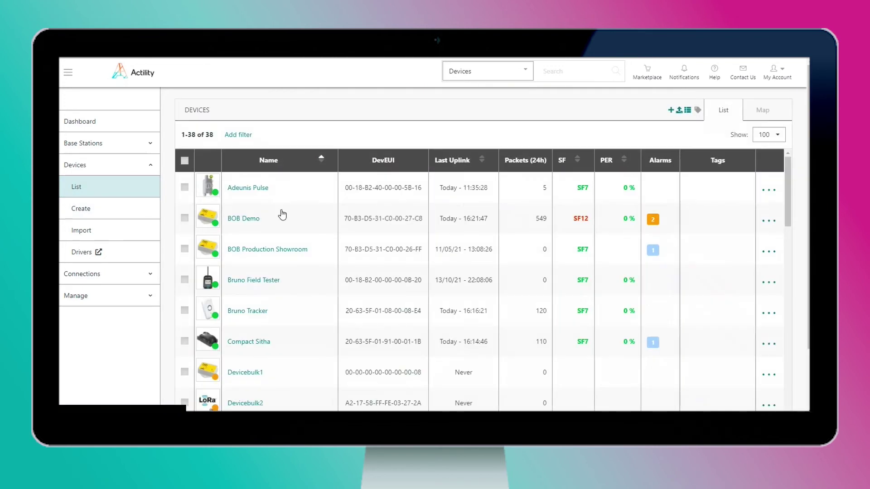
left_click(265, 191)
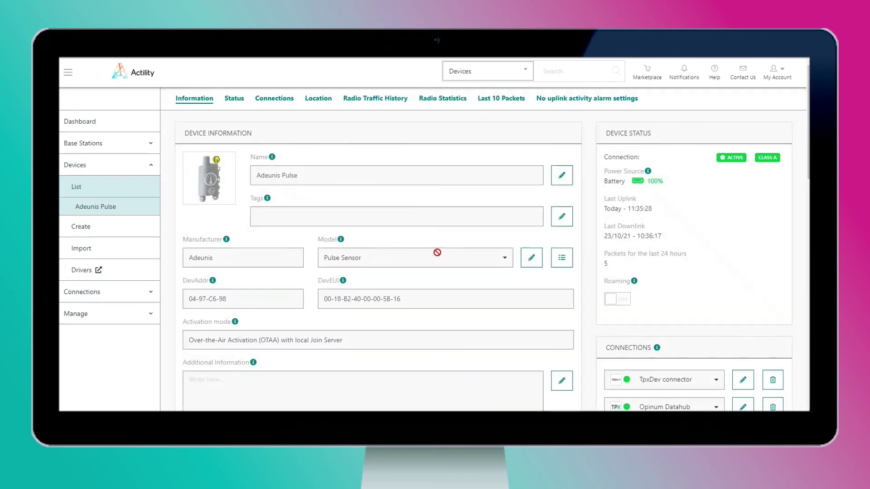
scroll(597, 256, "down", 1)
scroll(598, 259, "down", 1)
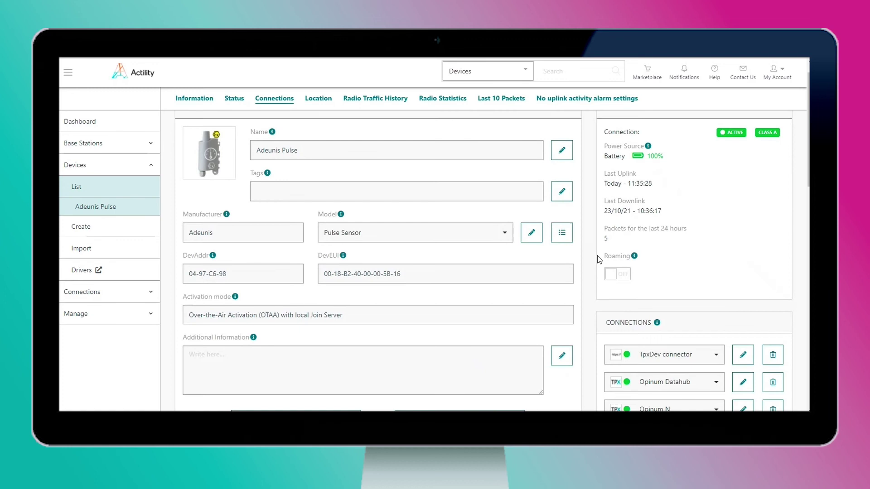
scroll(598, 258, "down", 5)
scroll(597, 258, "down", 1)
scroll(598, 259, "down", 5)
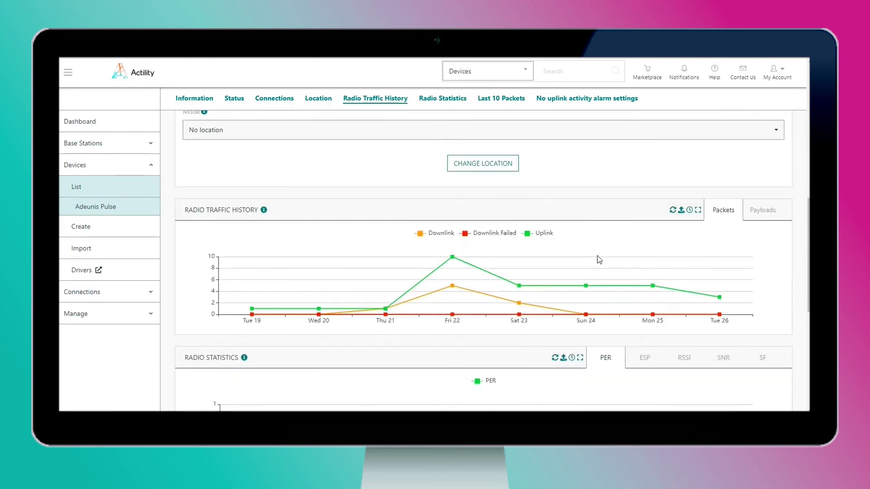
scroll(597, 256, "down", 1)
scroll(598, 256, "down", 10)
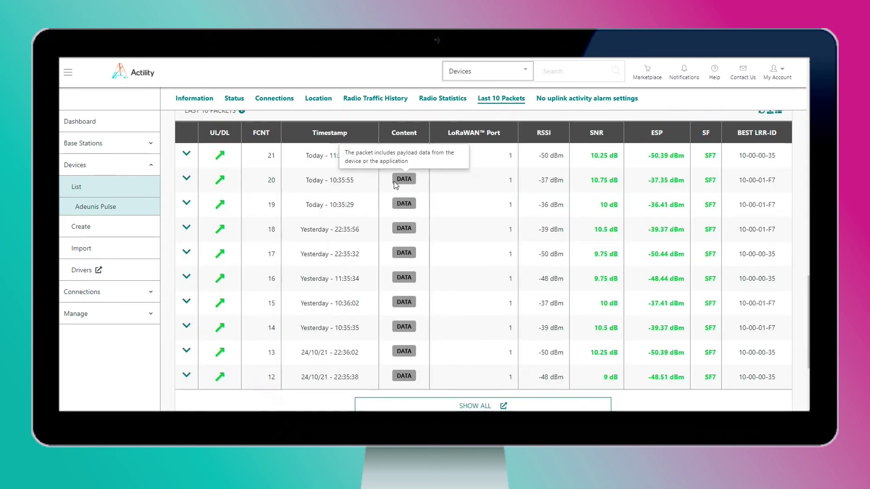
scroll(394, 182, "up", 1)
left_click(185, 168)
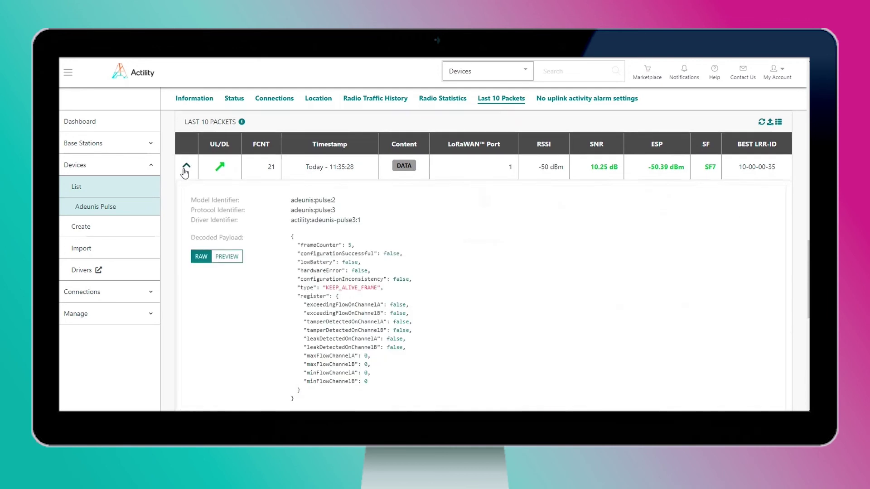
scroll(185, 171, "down", 1)
scroll(401, 229, "down", 5)
scroll(401, 229, "down", 1)
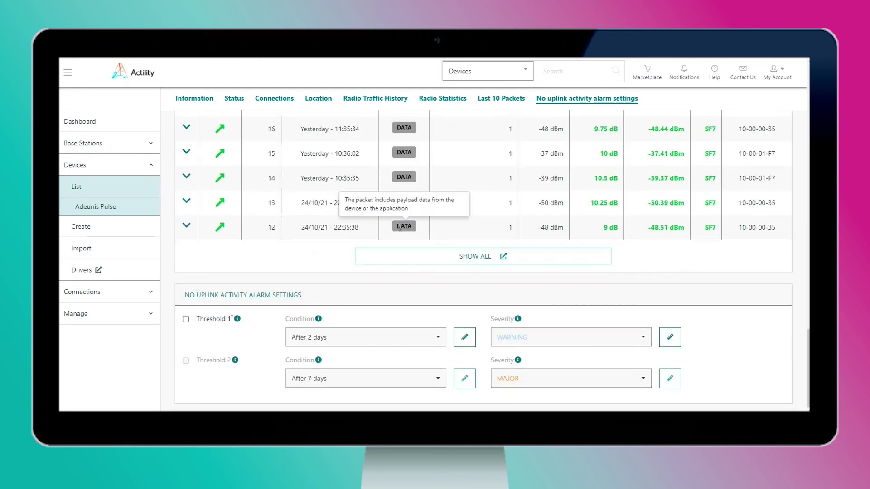
left_click(443, 254)
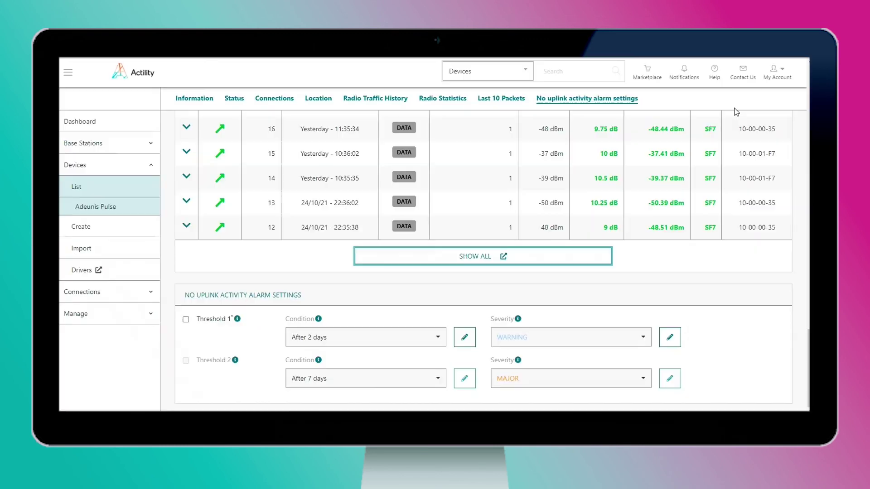
left_click(715, 73)
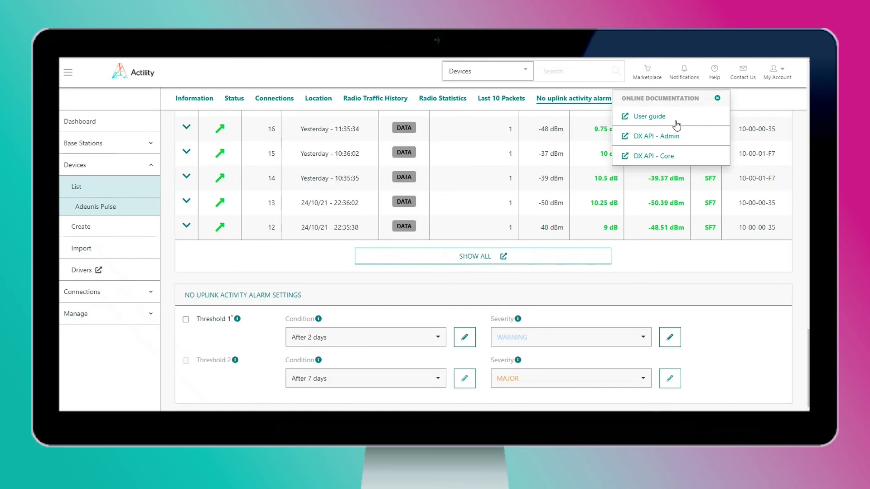
left_click(658, 138)
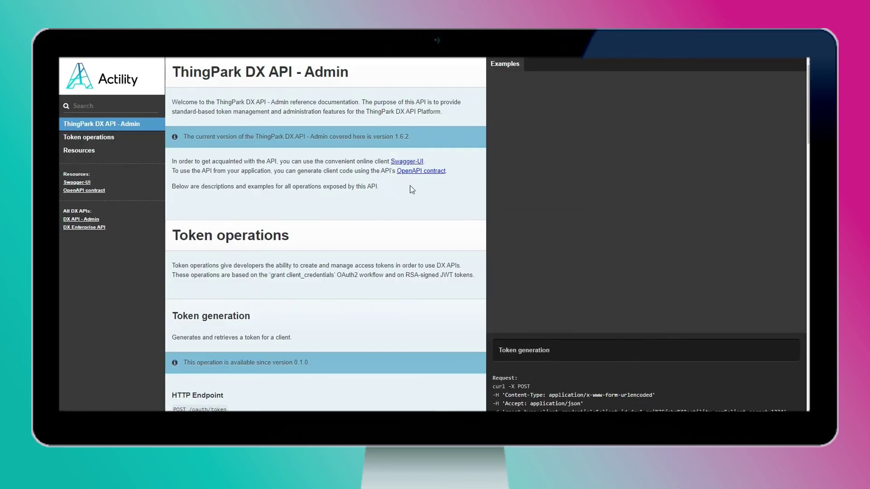
Open the Swagger-UI client and expand POST /oauth/token to show its parameters
left_click(409, 163)
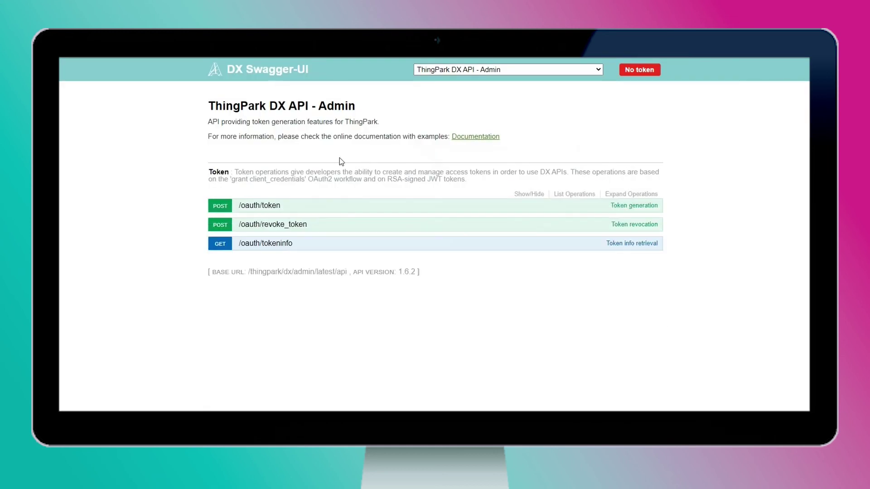
left_click(270, 209)
scroll(394, 238, "down", 3)
scroll(395, 237, "down", 1)
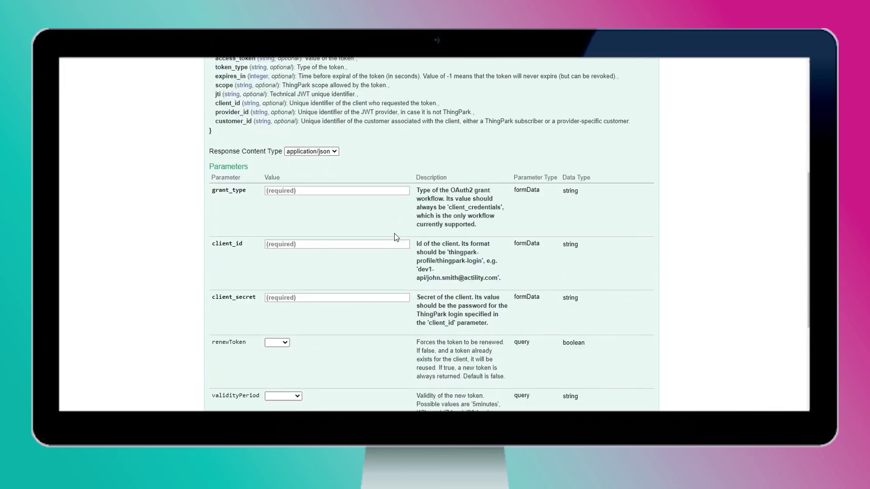
scroll(441, 225, "down", 3)
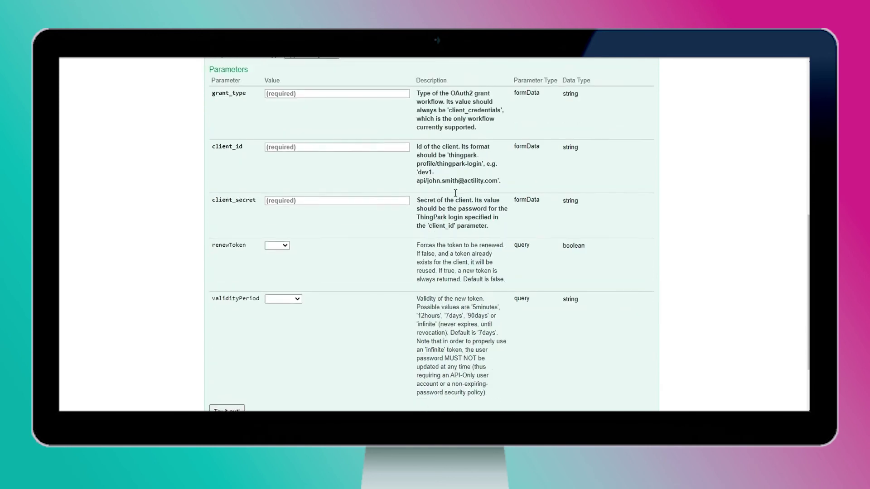
scroll(374, 85, "down", 1)
scroll(376, 86, "down", 1)
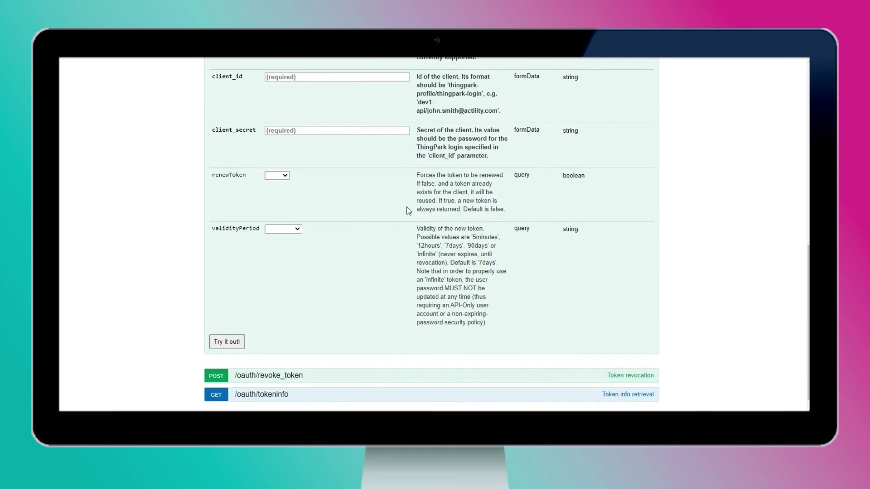
scroll(410, 211, "down", 1)
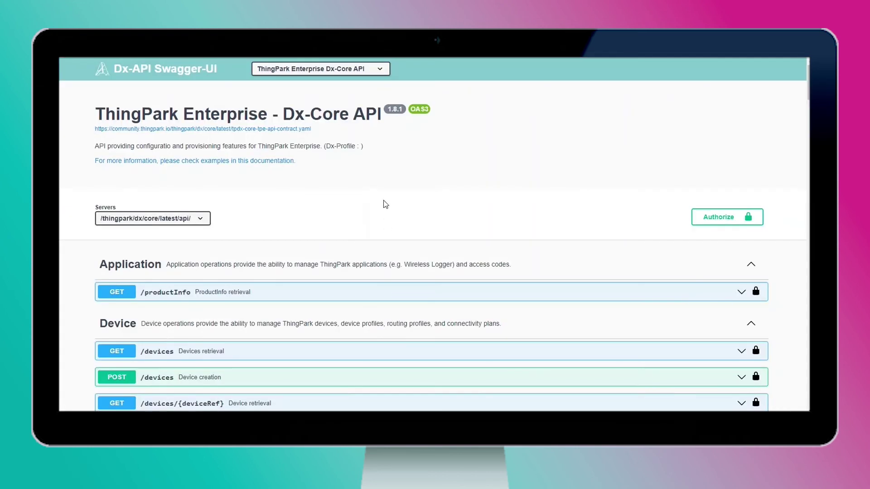
scroll(384, 204, "down", 1)
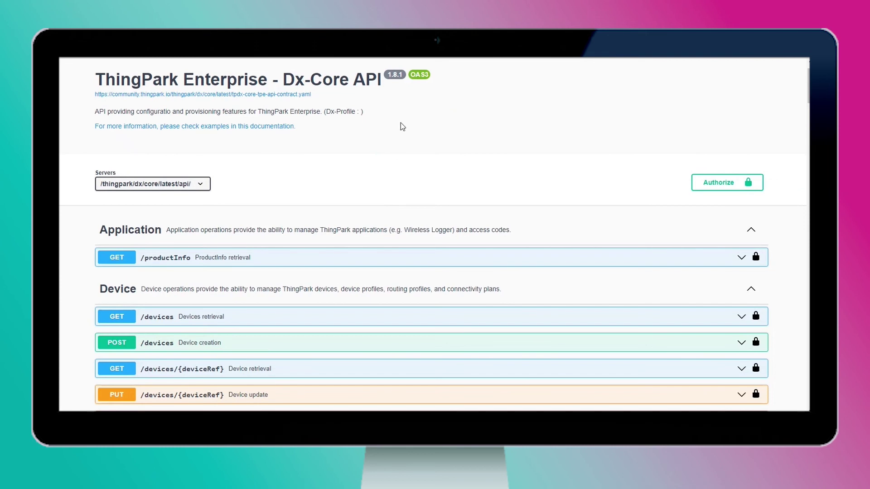
scroll(398, 141, "down", 2)
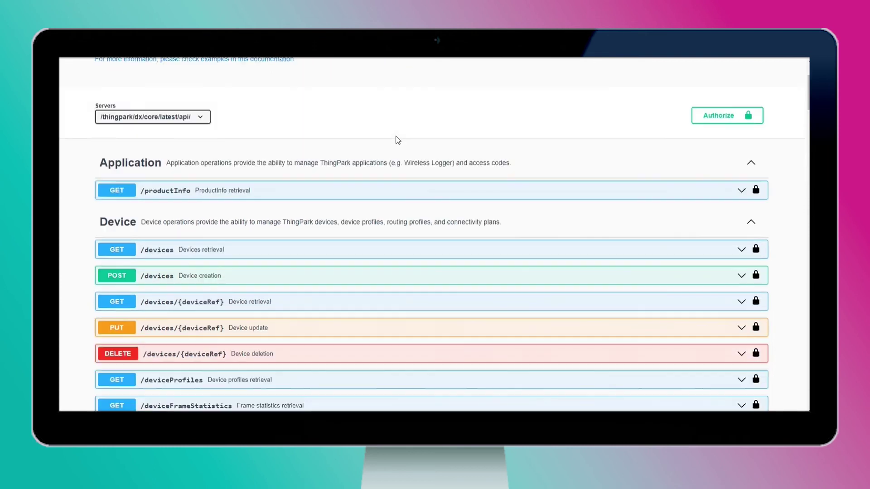
scroll(398, 141, "down", 2)
scroll(397, 140, "down", 1)
scroll(397, 141, "down", 3)
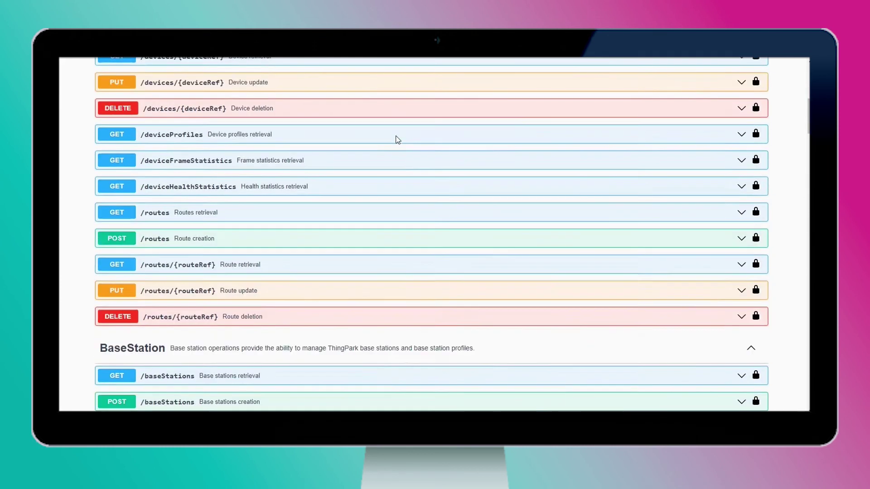
scroll(398, 140, "down", 3)
scroll(398, 140, "down", 5)
scroll(397, 140, "down", 2)
scroll(397, 139, "down", 2)
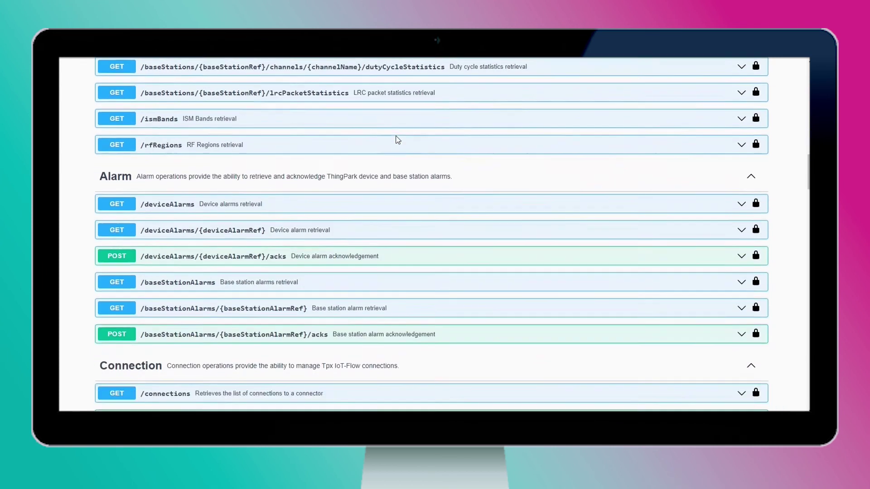
scroll(397, 139, "down", 3)
scroll(397, 139, "down", 1)
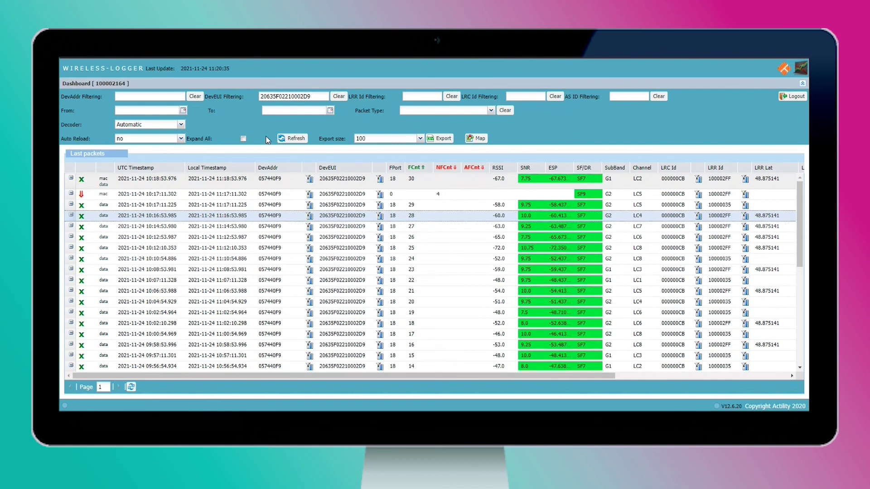
Check the DevEUI filter and decoder choices, keep automatic decoding, and expand the newest packet
left_click_drag(311, 96, 261, 96)
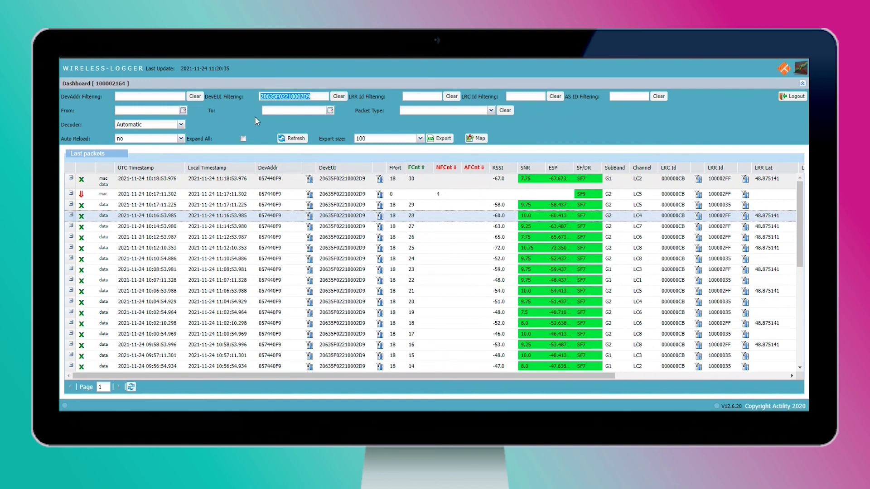
left_click(255, 116)
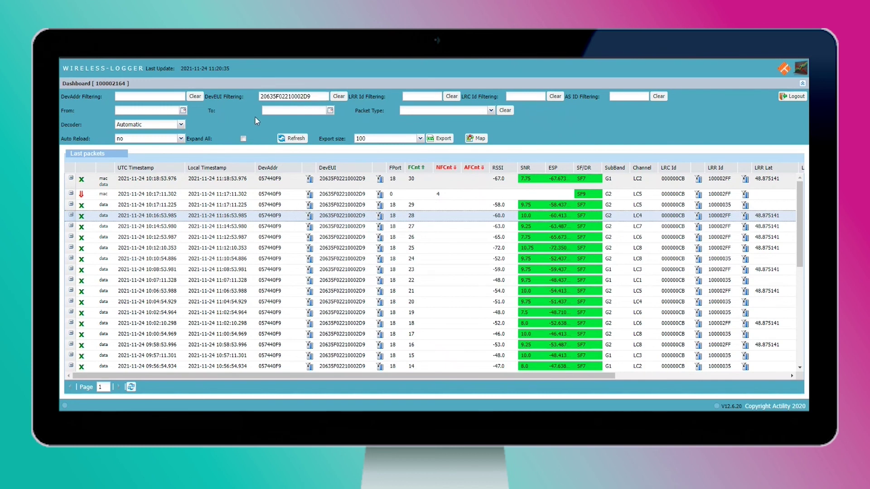
left_click(181, 126)
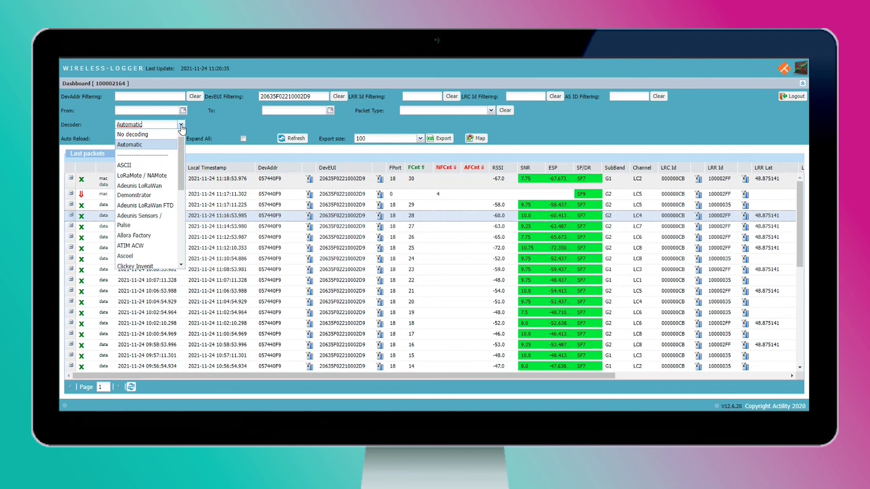
left_click(182, 126)
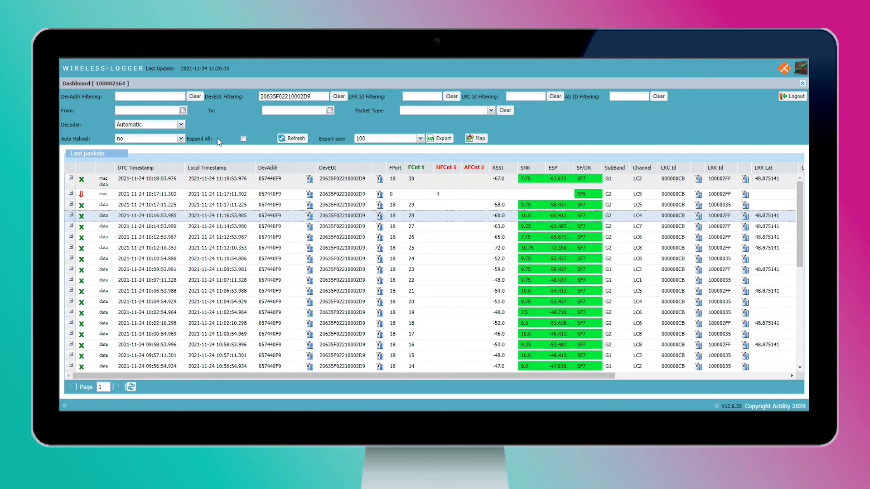
left_click(71, 180)
scroll(218, 272, "down", 2)
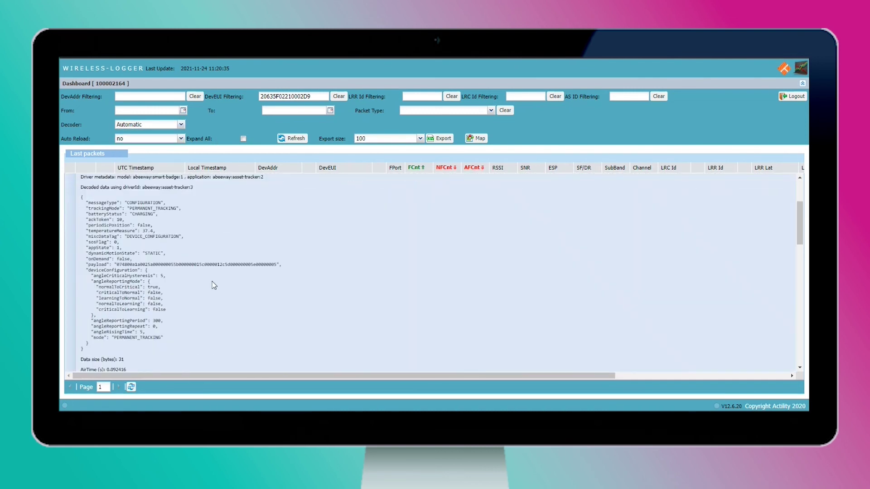
scroll(180, 333, "down", 5)
scroll(156, 286, "up", 2)
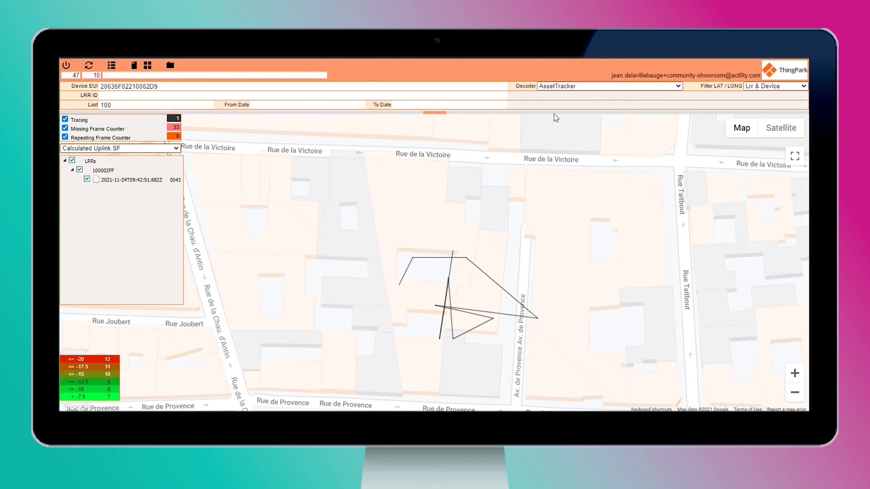
left_click_drag(538, 221, 533, 179)
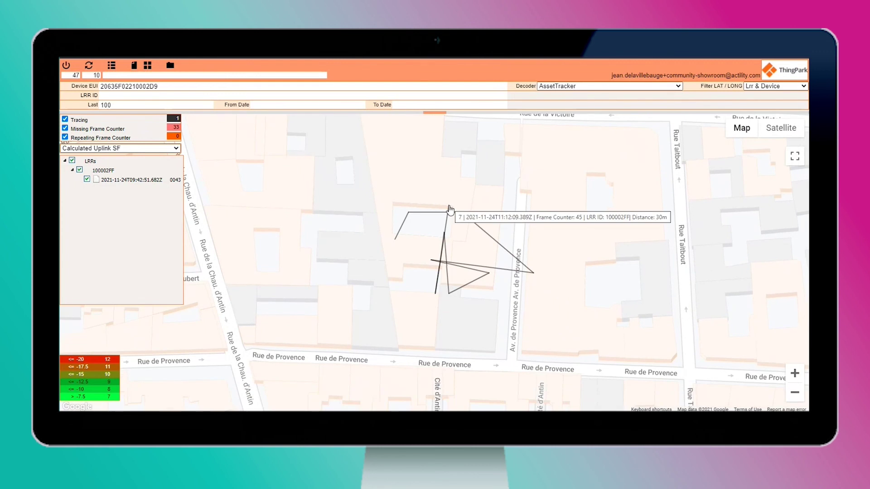